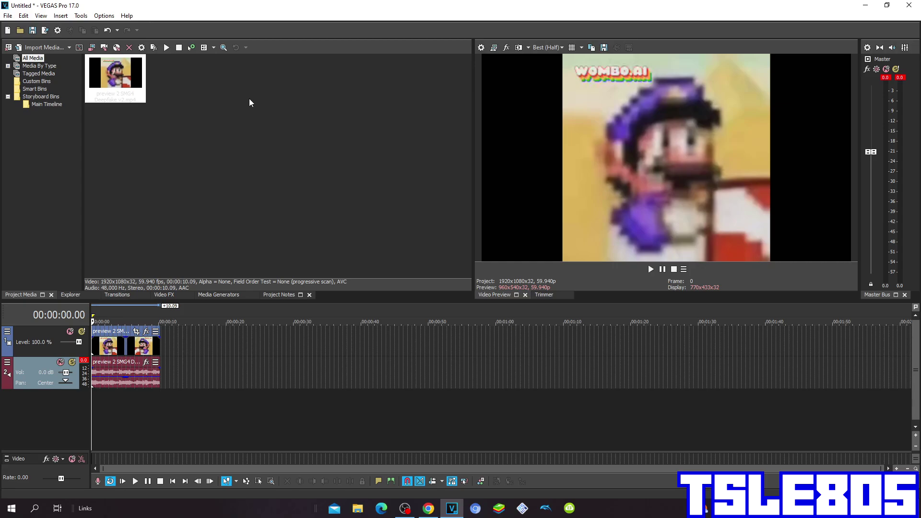
left_click(248, 103)
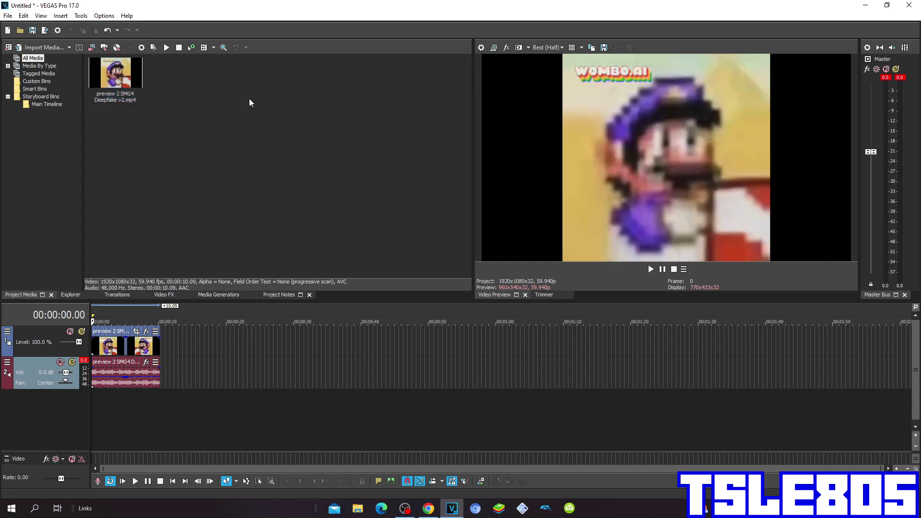
left_click_drag(198, 106, 88, 56)
left_click(192, 109)
Apply the LAB Adjust effect with the Invert Luminosity preset to the video event on the timeline.
left_click(165, 296)
scroll(50, 185, "down", 20)
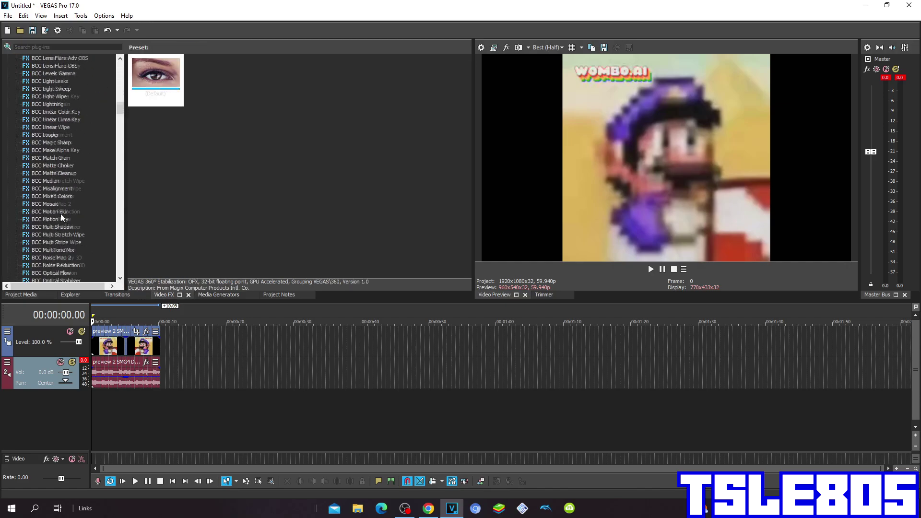
scroll(51, 184, "down", 7)
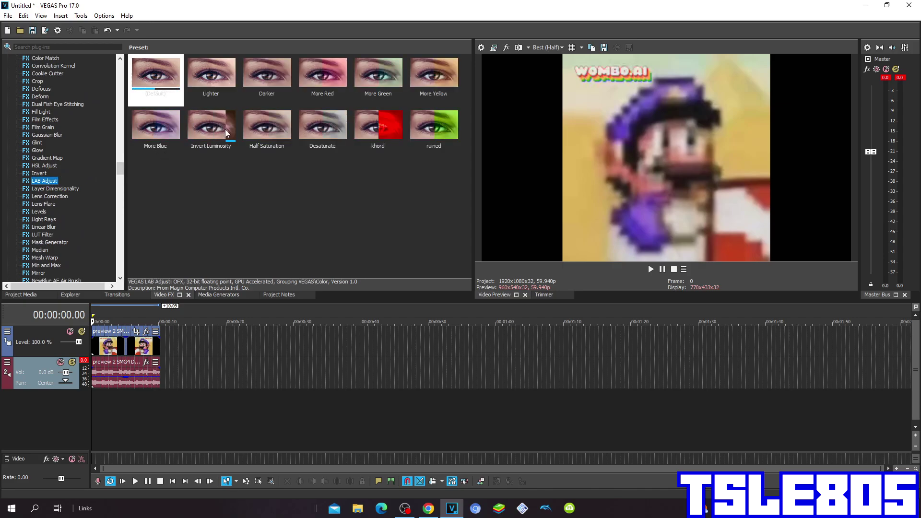
left_click_drag(211, 127, 140, 339)
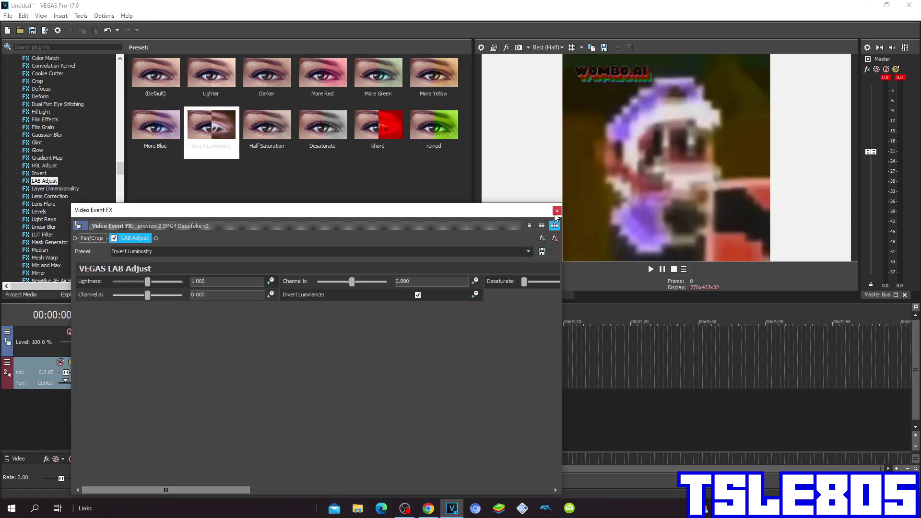
left_click(556, 211)
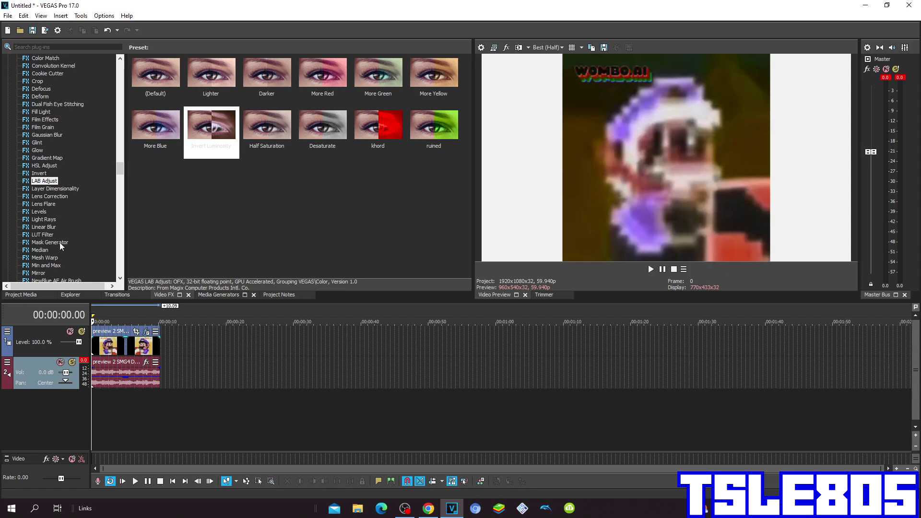
Add the Pinch/Punch effect with the Medium Punch preset to the video event.
scroll(38, 186, "down", 15)
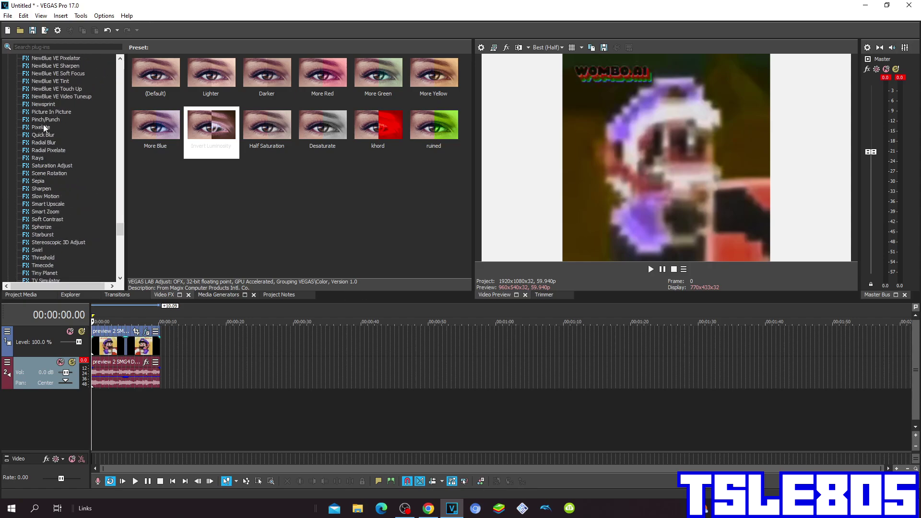
left_click(56, 120)
left_click_drag(200, 94, 156, 342)
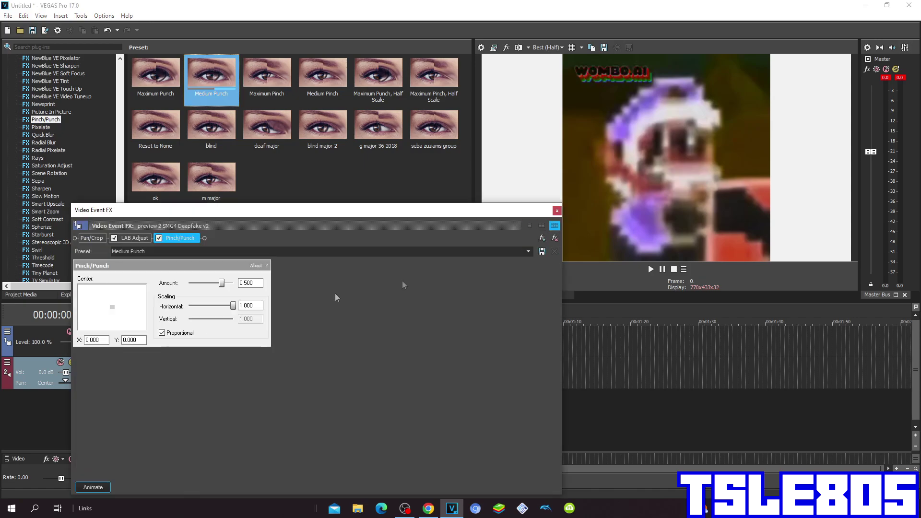
left_click(557, 211)
Add the Channel Blend effect with the RGB to BGR preset to the video event.
scroll(10, 206, "up", 5)
scroll(10, 207, "up", 10)
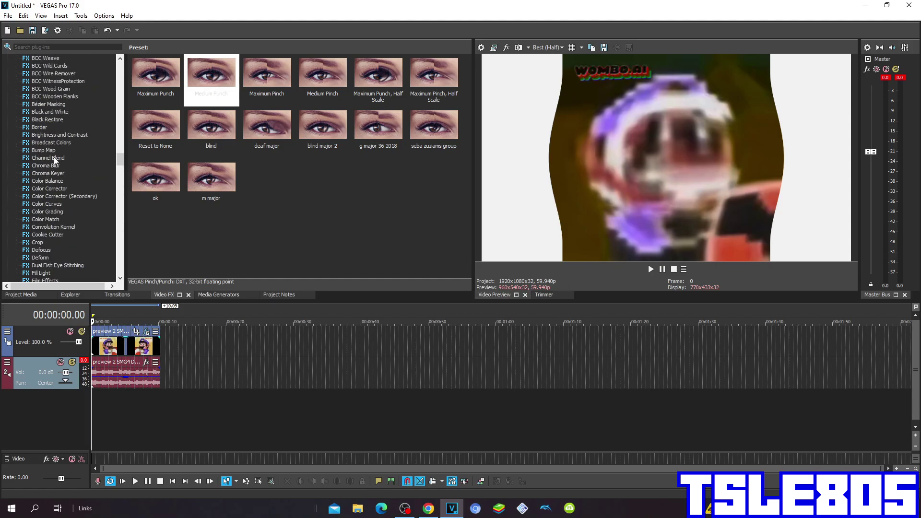
left_click(54, 159)
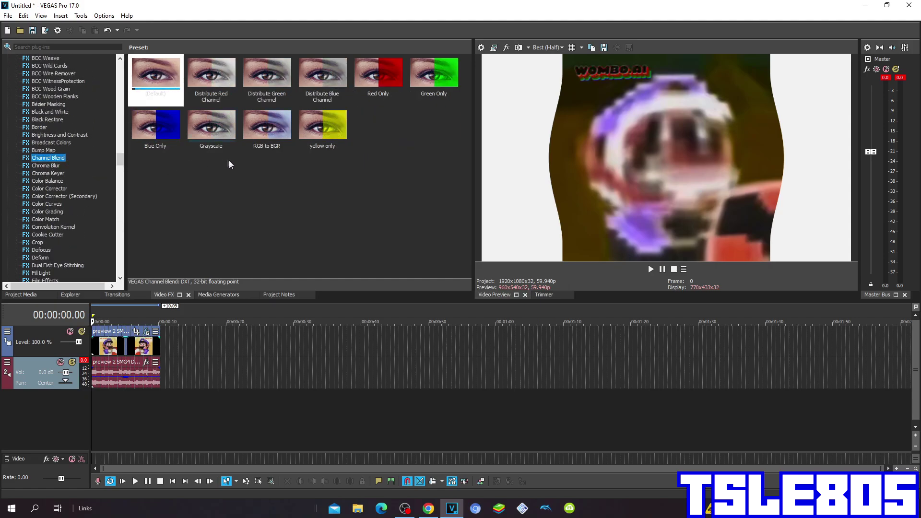
left_click(266, 144)
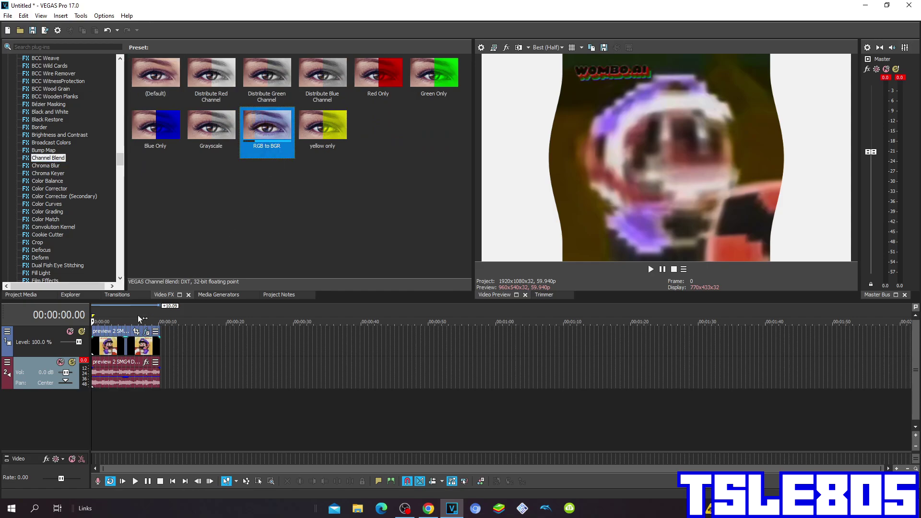
left_click_drag(132, 345, 133, 345)
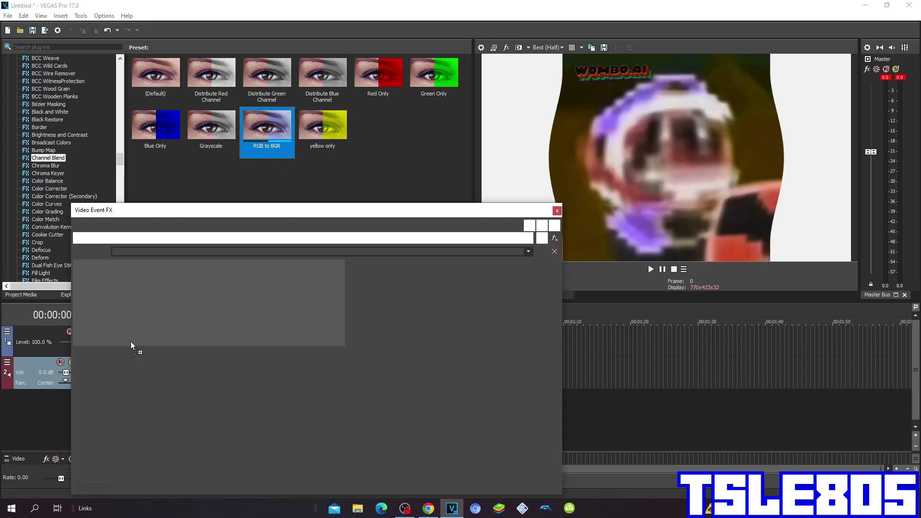
left_click(560, 212)
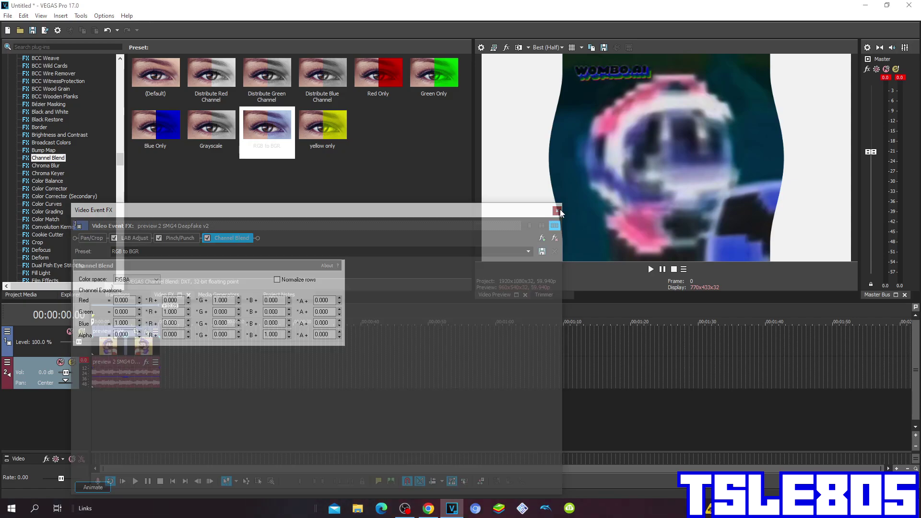
Add the Saturation Adjust effect with the Boost Midtones preset to the video event.
scroll(12, 199, "down", 5)
scroll(12, 200, "down", 20)
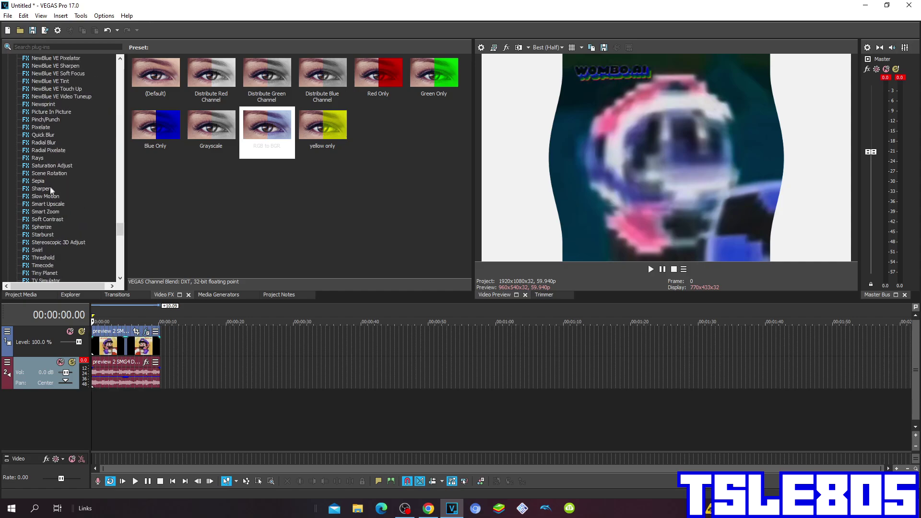
left_click(61, 166)
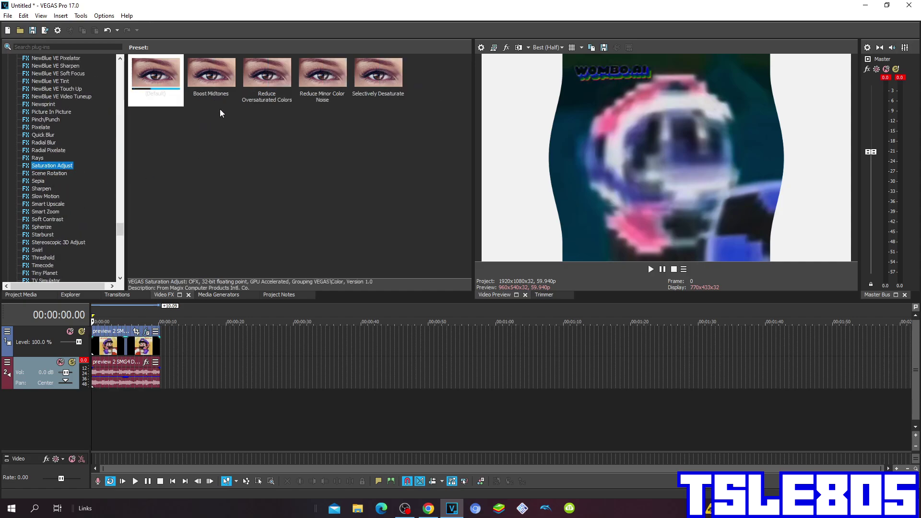
left_click_drag(214, 94, 143, 339)
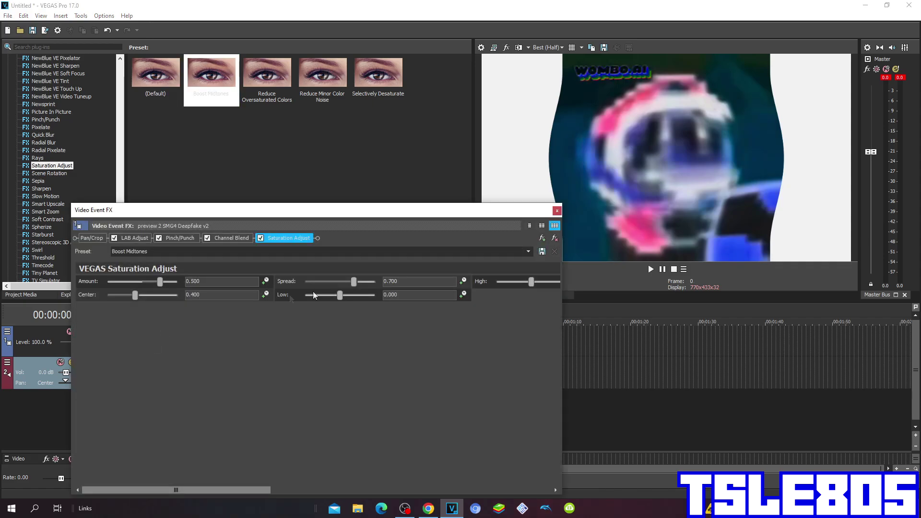
left_click(557, 210)
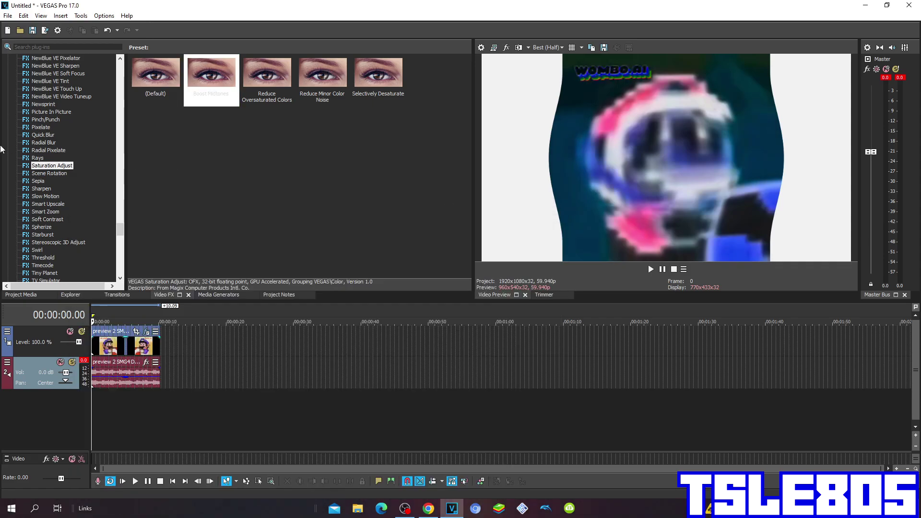
Add the Gradient Map effect with the g major 4 preset to the video event and check its gradient points.
scroll(26, 143, "up", 7)
scroll(27, 143, "up", 20)
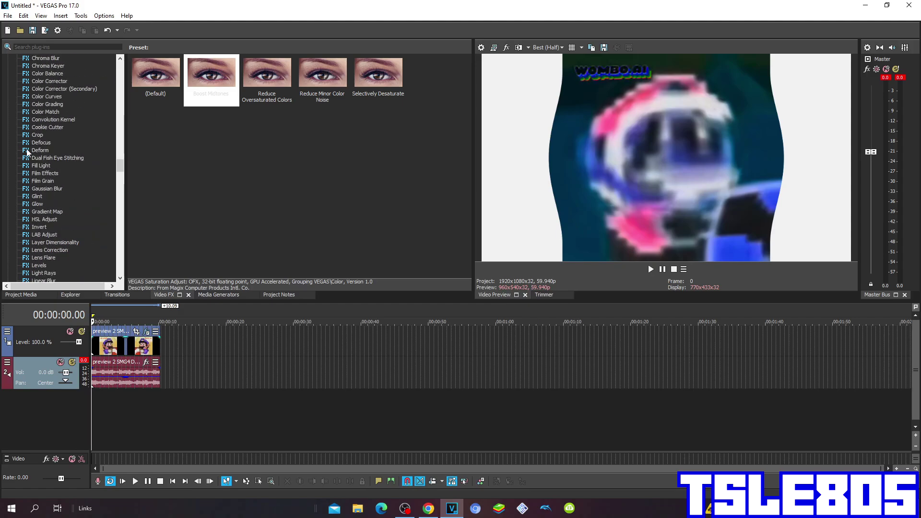
left_click(36, 211)
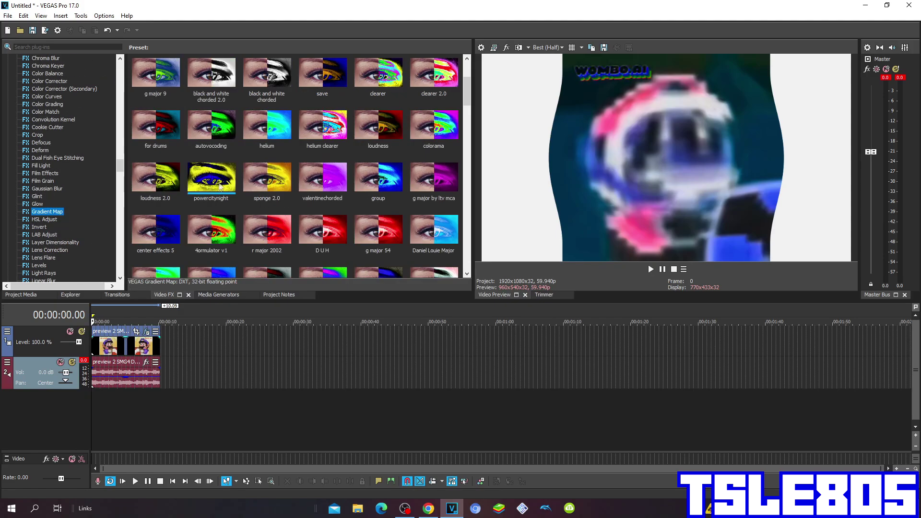
scroll(212, 187, "down", 3)
left_click_drag(379, 185, 146, 343)
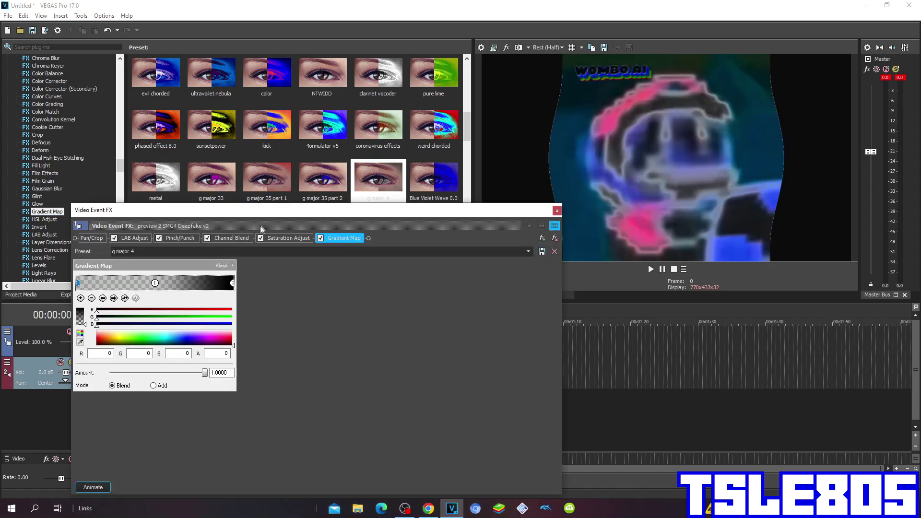
mouse_move(287, 212)
left_mouse_down()
mouse_move(346, 191)
mouse_move(294, 197)
left_mouse_up()
left_click(276, 213)
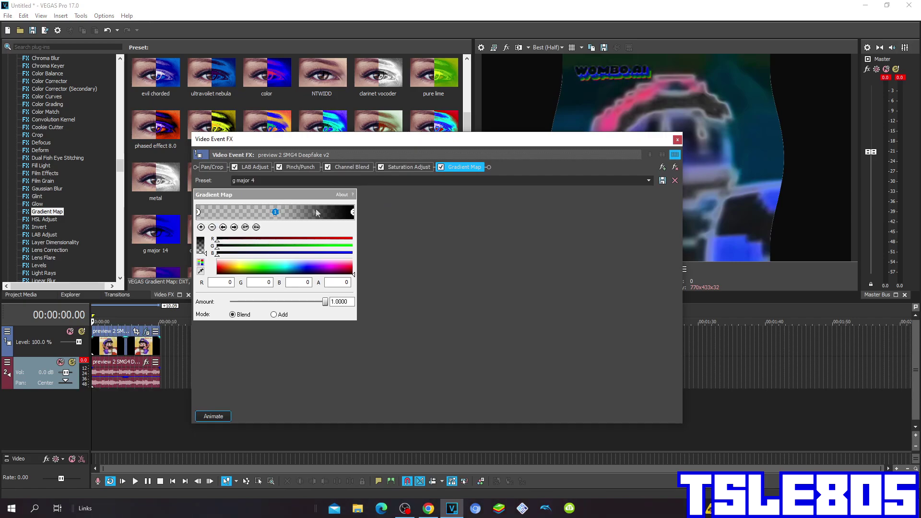
left_click(353, 212)
left_click(677, 140)
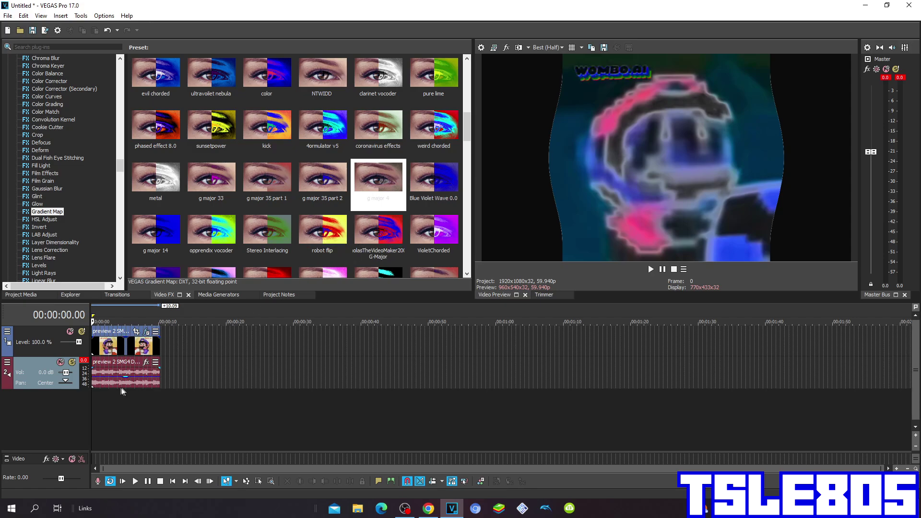
Open the audio event's properties and set its time stretch method to élastique with the Efficient stretch attribute.
right_click(114, 368)
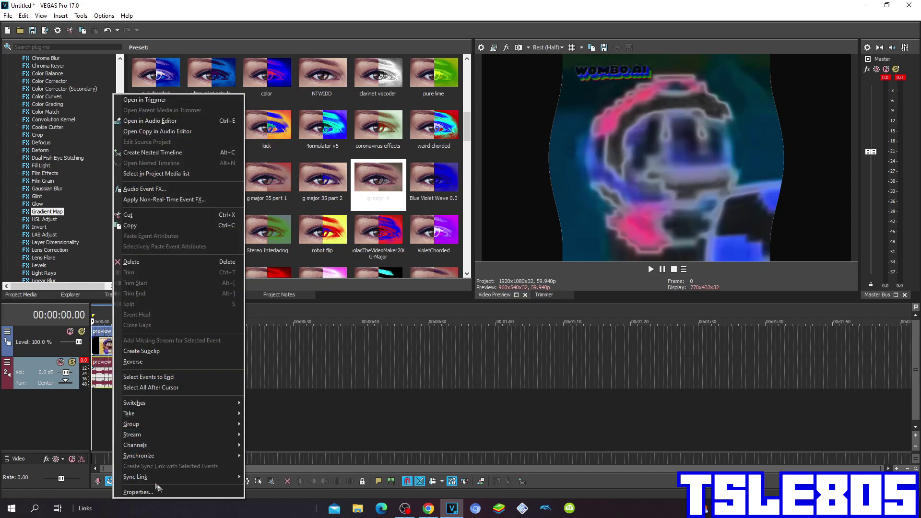
left_click(129, 491)
left_click(469, 202)
left_click(463, 217)
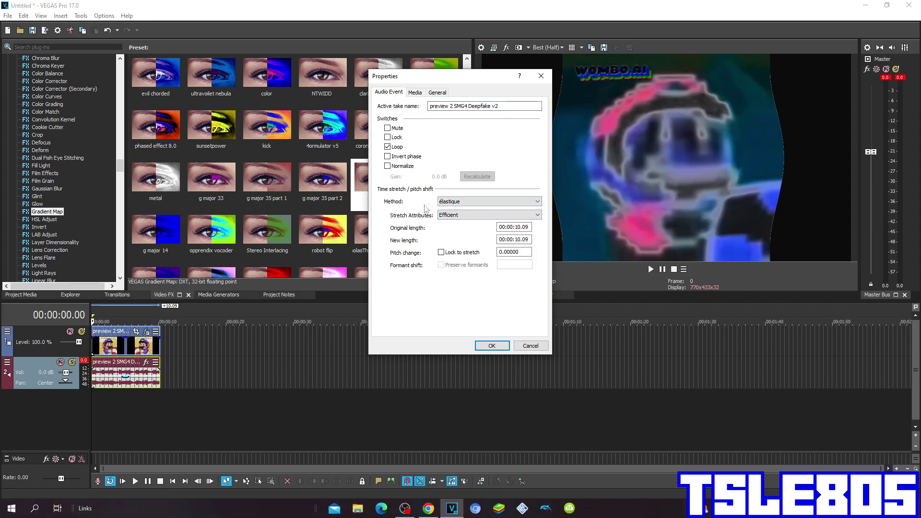
left_click(444, 215)
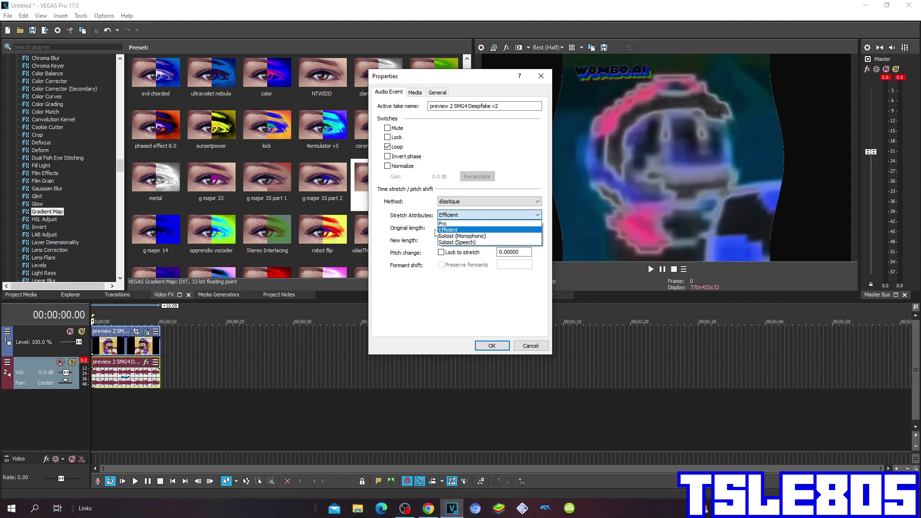
left_click(445, 232)
Set the time stretch method to Classic with the attribute A17. Drums, unpitched (minimum echo).
left_click(489, 202)
left_click(448, 213)
left_click(439, 214)
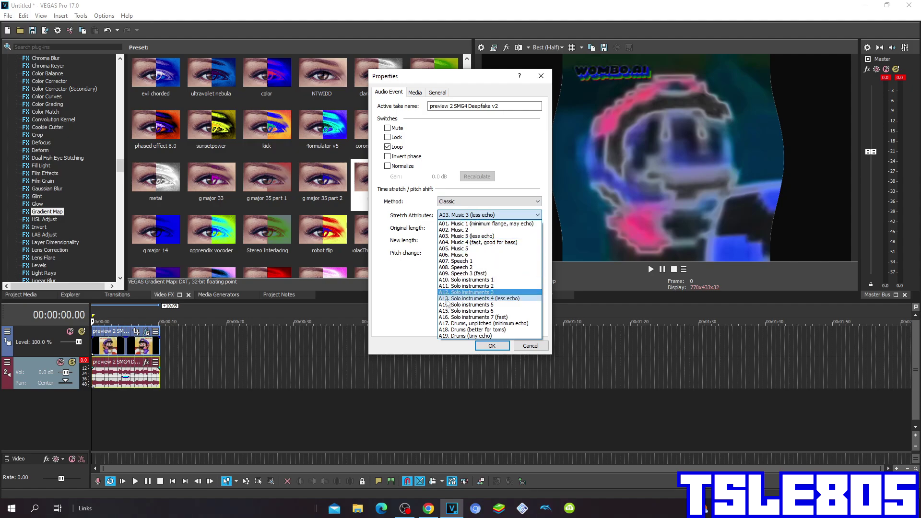
left_click(447, 327)
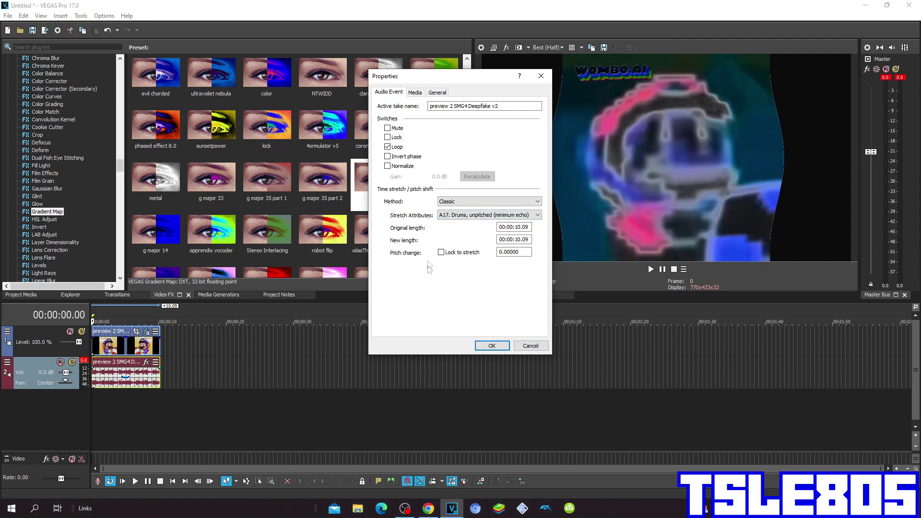
Set the audio event's time stretch method to élastique with the Pro stretch attribute and apply the properties.
left_click(455, 201)
left_click(464, 216)
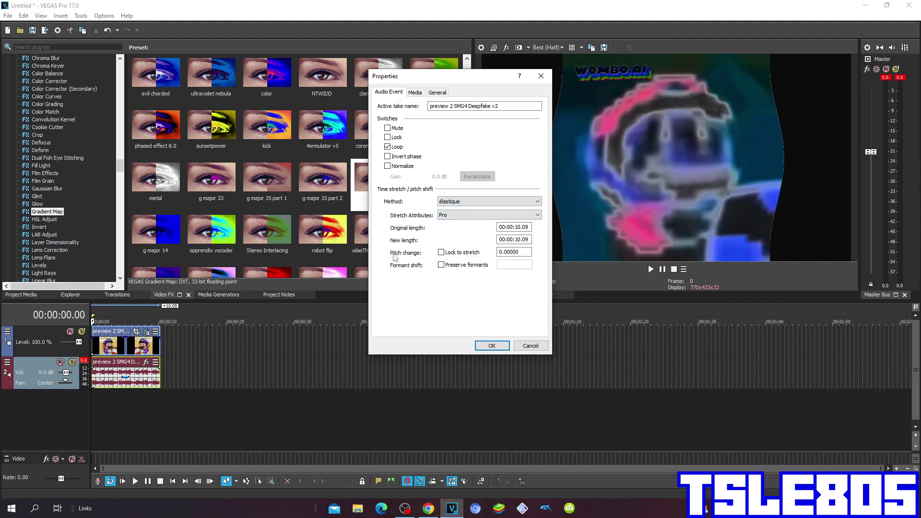
left_click(493, 347)
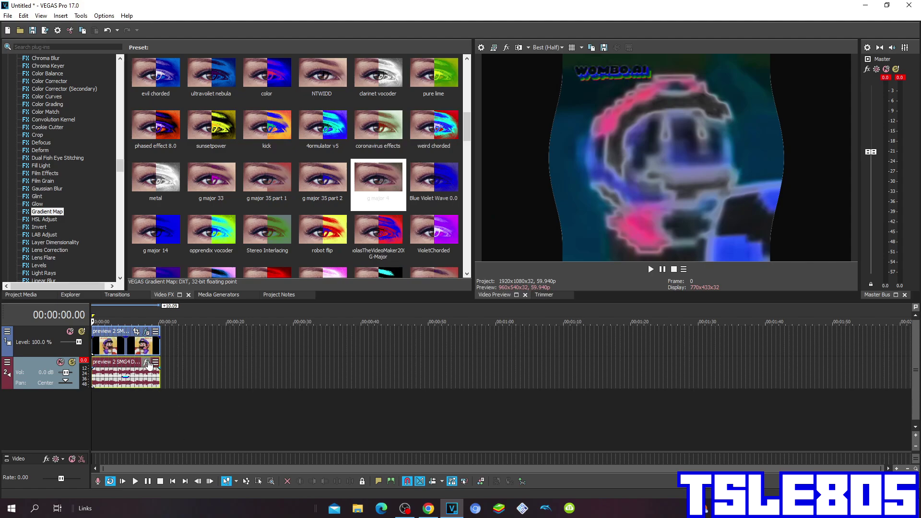
Duplicate the audio track twice, with the original event's pitch shifted to -10 and both copies to -7.
right_click(189, 362)
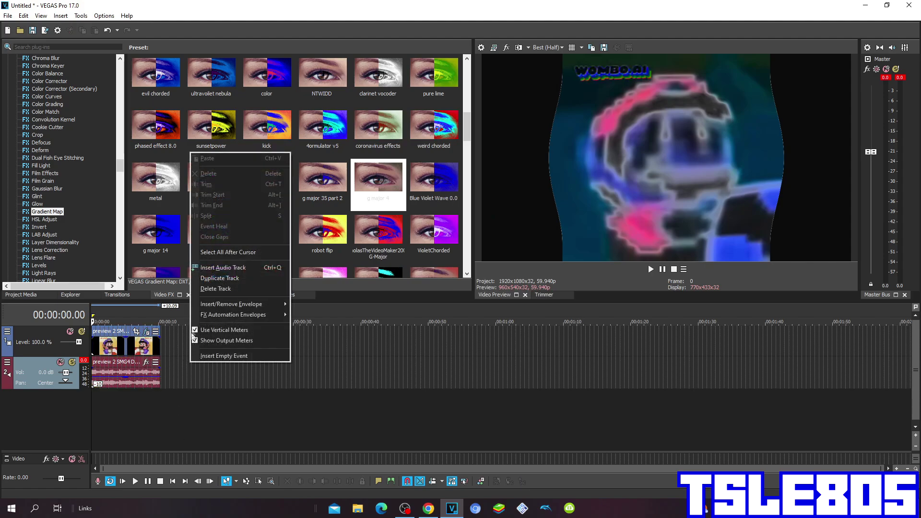
left_click(217, 278)
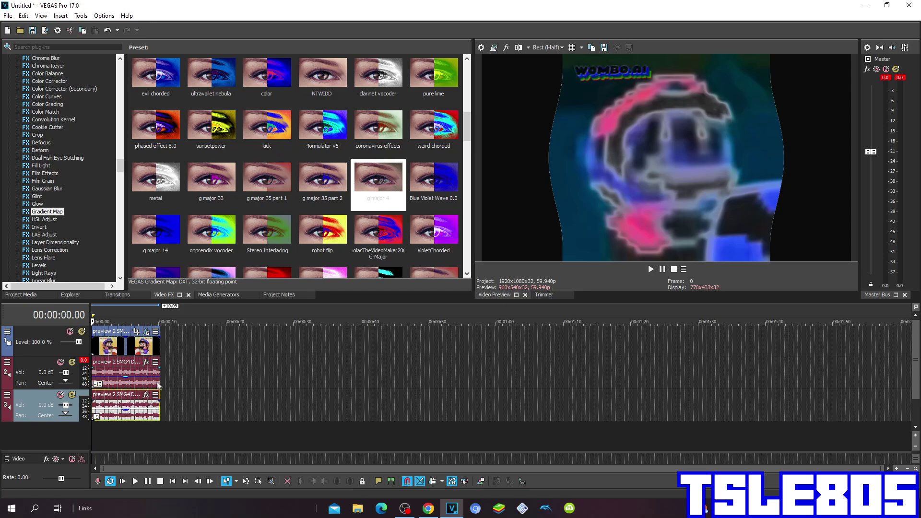
right_click(183, 402)
left_click(217, 318)
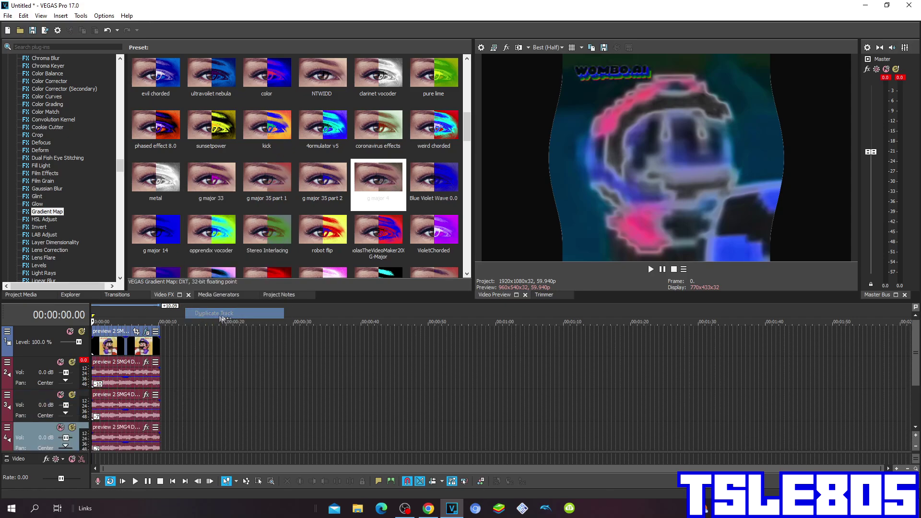
Shift the pitch of the audio event on track 4 to -4 and duplicate that track.
left_click_drag(917, 352, 917, 395)
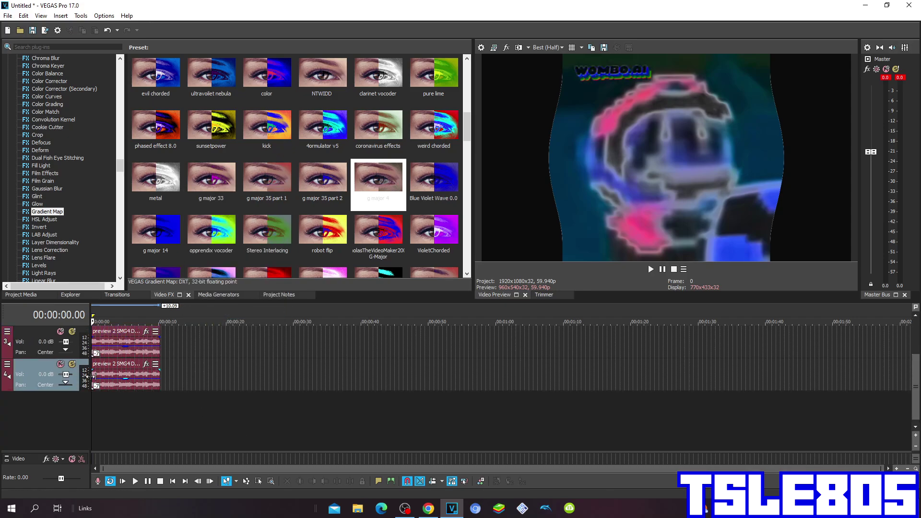
left_click(138, 365)
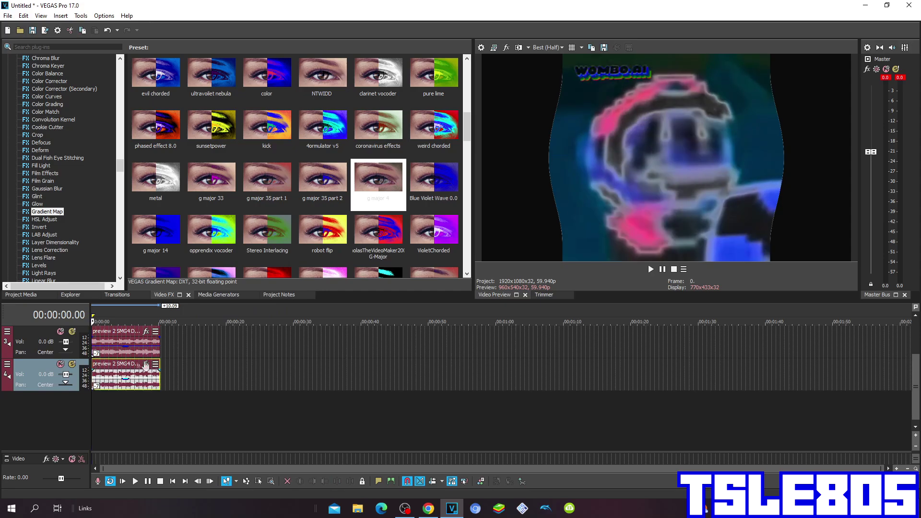
right_click(183, 366)
left_click(216, 283)
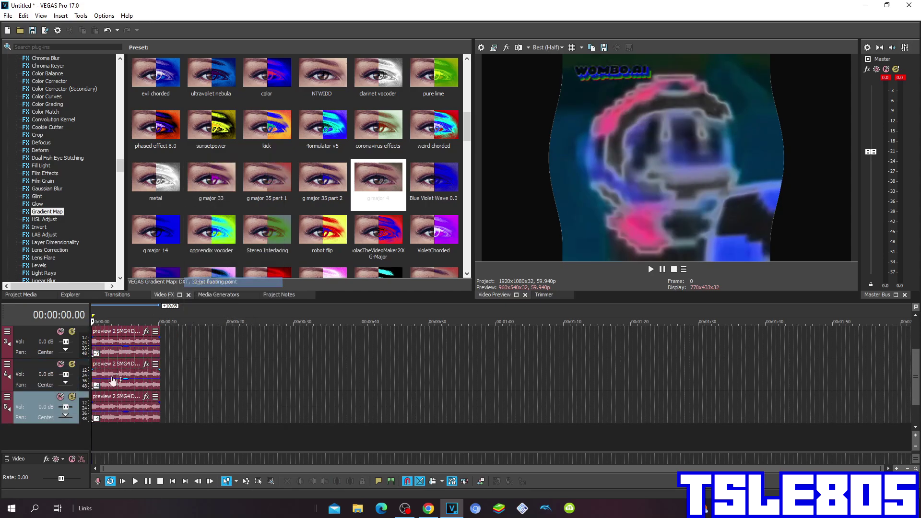
Shift the pitch of the audio event on track 5 to -1 and its copy on track 6 to +2, duplicating each track.
right_click(192, 410)
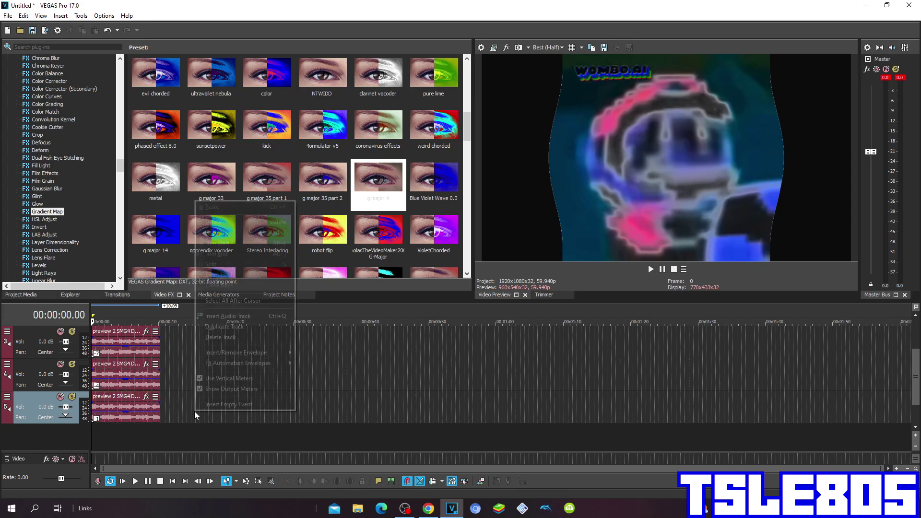
left_click(226, 328)
scroll(915, 379, "down", 2)
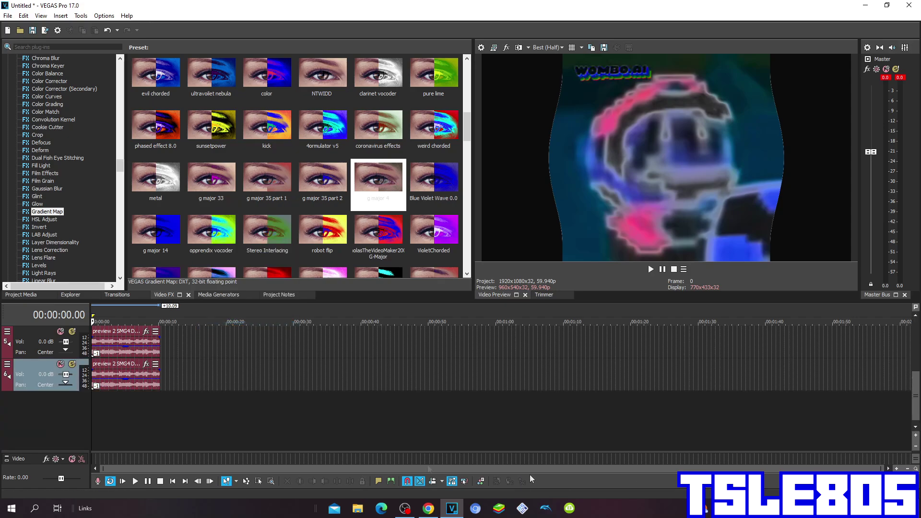
left_click(122, 362)
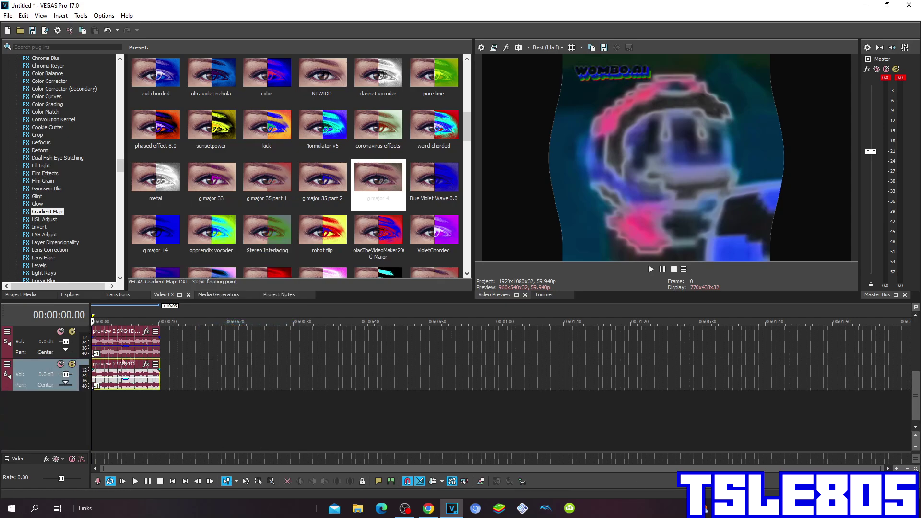
right_click(214, 375)
left_click(244, 291)
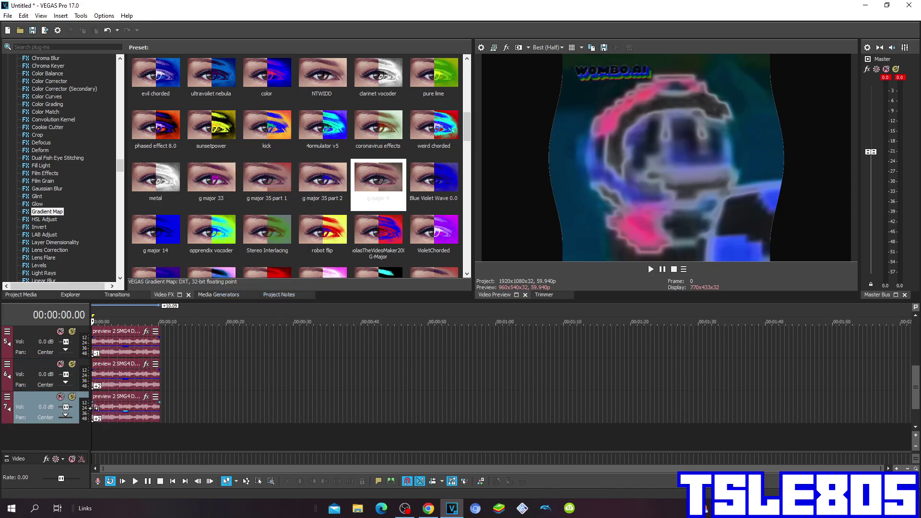
Shift the pitch of the audio event on track 7 to +9 and its copy on track 8 to +12, duplicating each track.
right_click(189, 400)
left_click(219, 313)
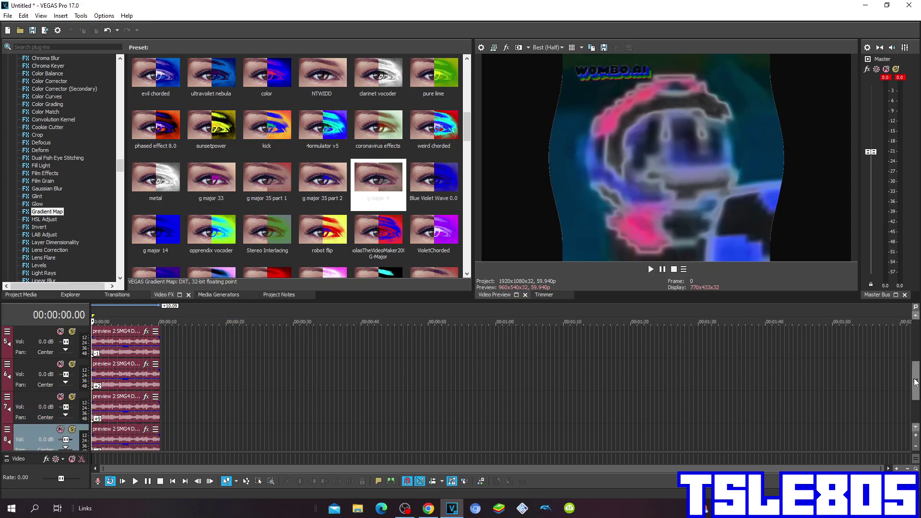
scroll(900, 451, "down", 1)
left_click(144, 376)
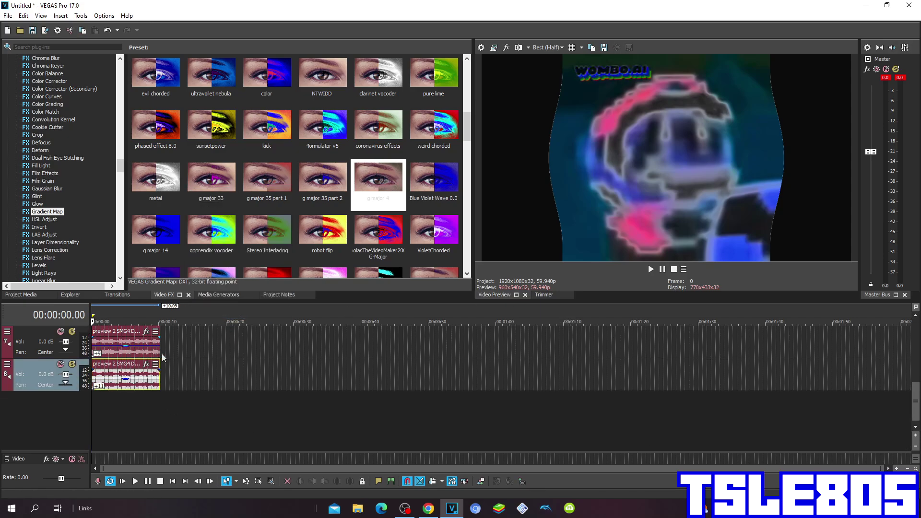
right_click(174, 371)
left_click(219, 283)
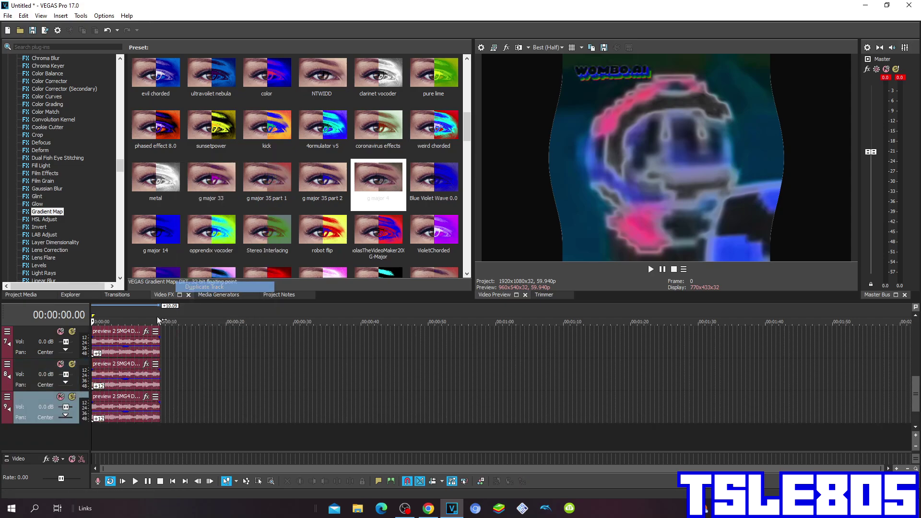
Shift the pitch of the audio event on track 9 to +14 and duplicate that track.
right_click(288, 405)
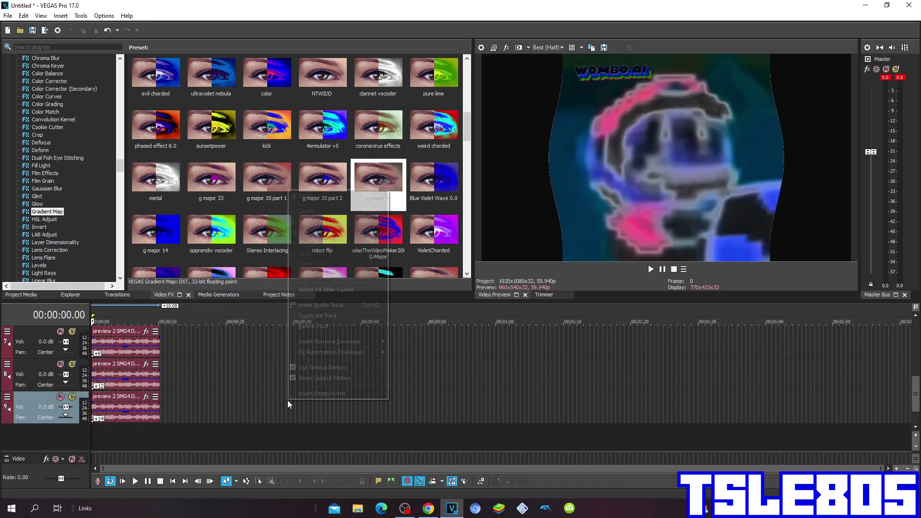
left_click(307, 305)
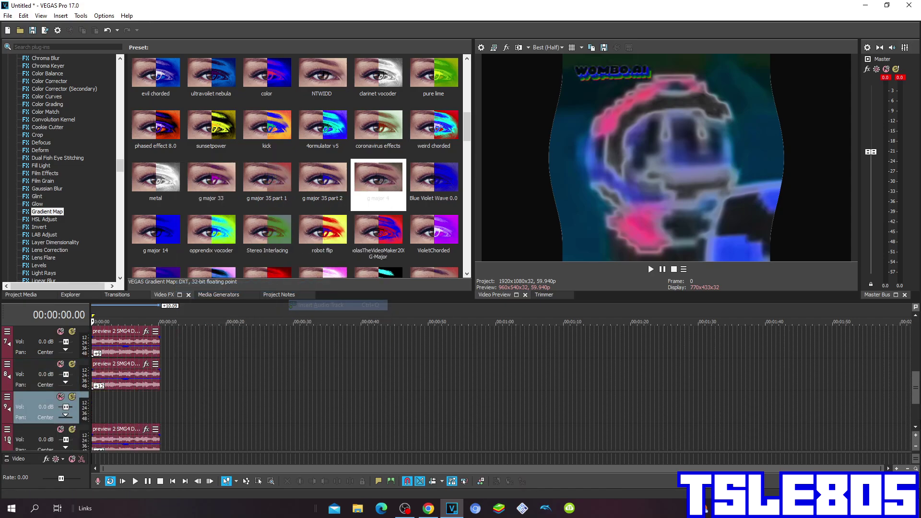
left_click(107, 30)
right_click(186, 417)
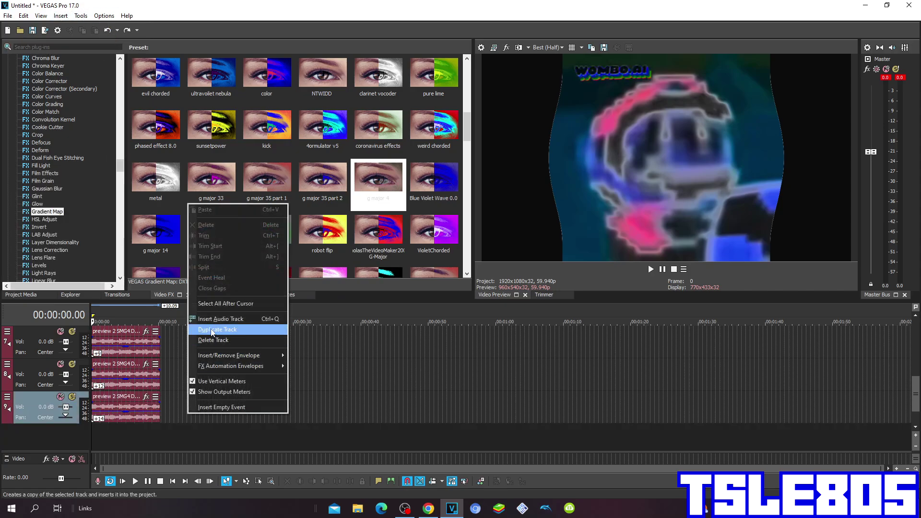
left_click(211, 330)
left_click_drag(915, 386, 916, 407)
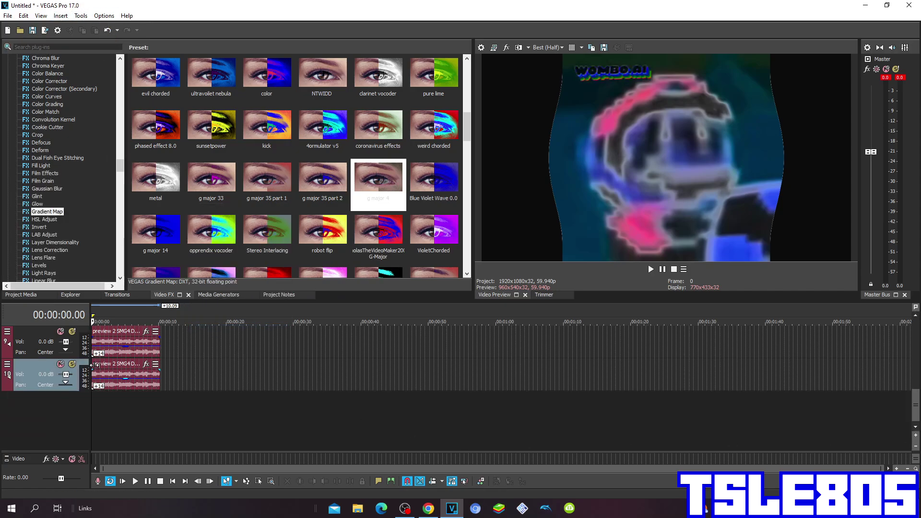
Shift the pitch of the audio event on track 10 to +15 and its copy on track 11 to +17, duplicating each track.
right_click(197, 383)
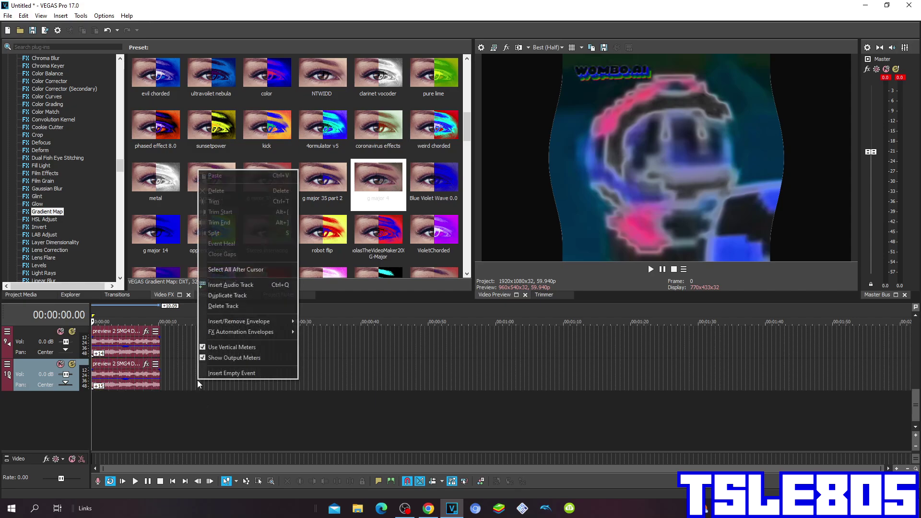
left_click(227, 295)
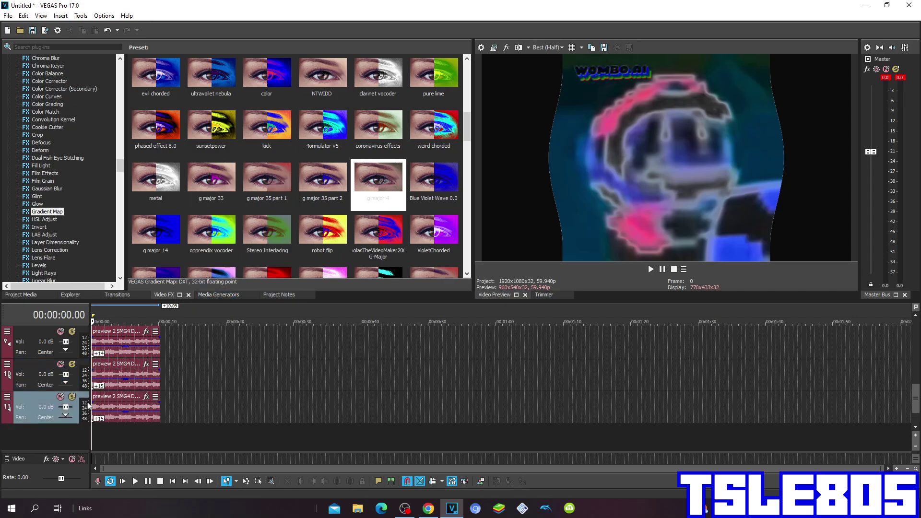
right_click(190, 399)
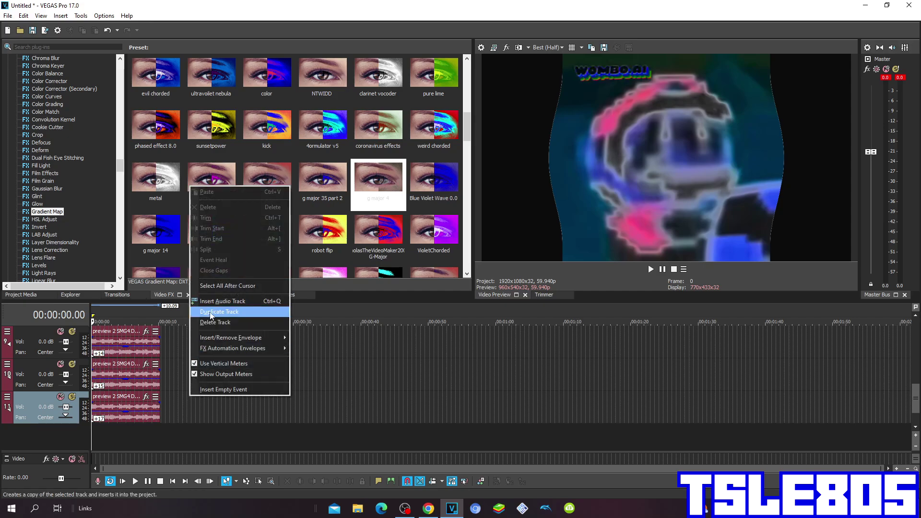
left_click(210, 312)
scroll(135, 387, "down", 2)
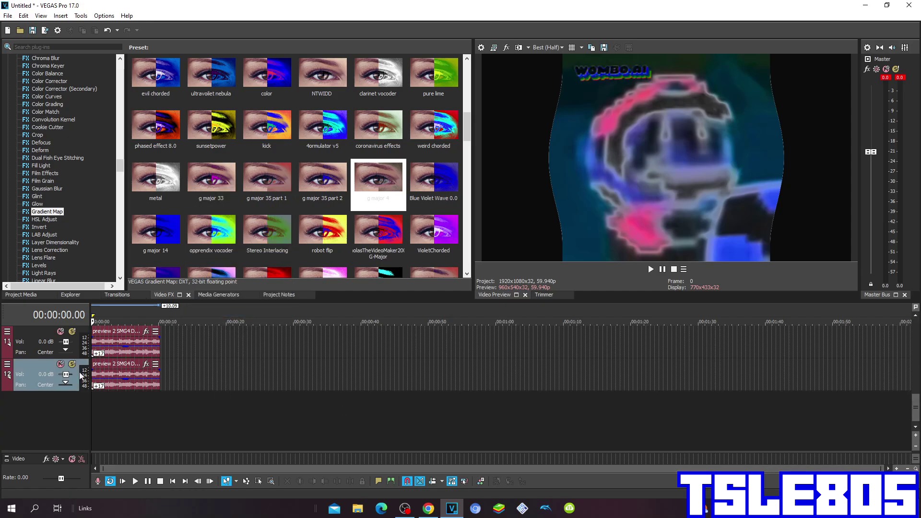
Shift the pitch of the audio event on track 12 to +18 and its copy on track 13 to +20, duplicating each track.
right_click(190, 375)
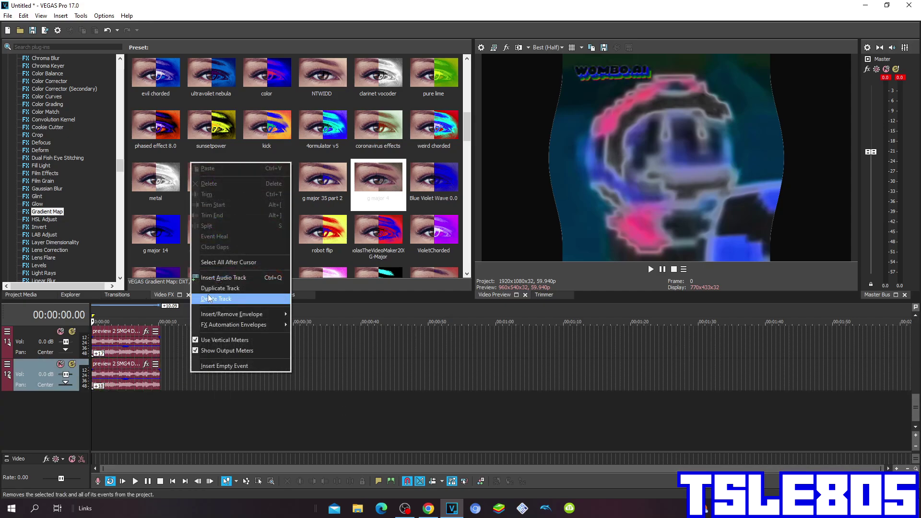
left_click(220, 288)
left_click(94, 401)
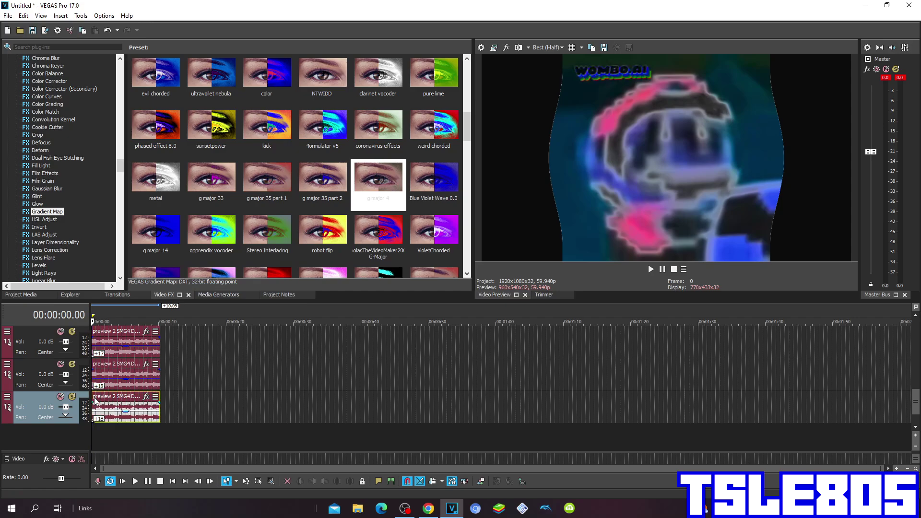
right_click(178, 400)
left_click(213, 315)
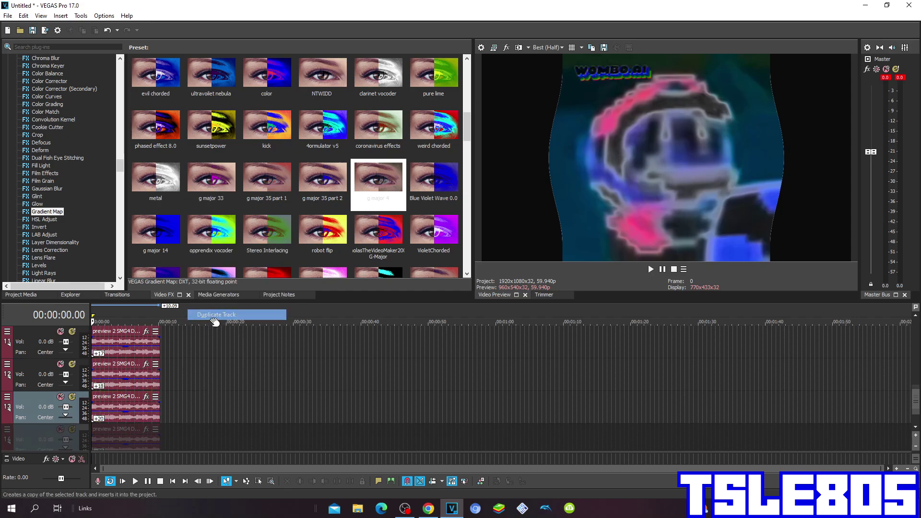
scroll(288, 382, "down", 2)
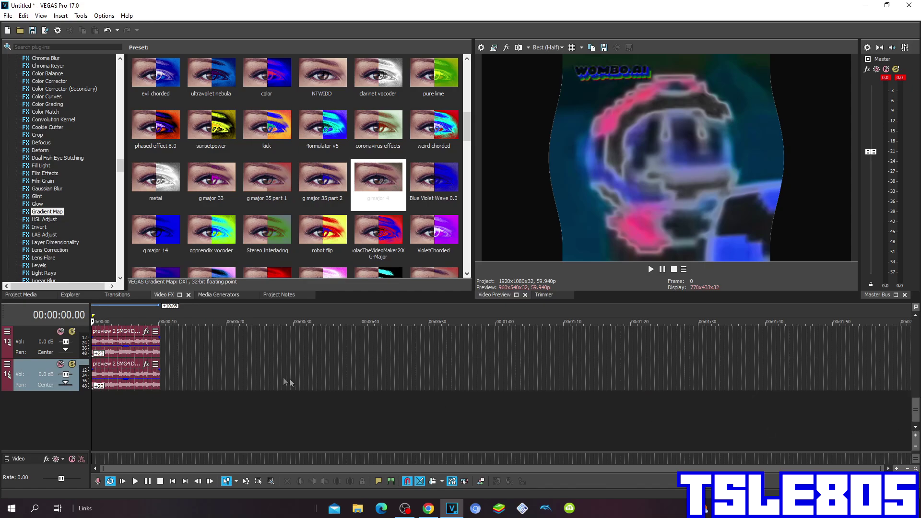
Shift the pitch of the audio event on track 14 to +21 and its copy on track 15 to +23, duplicating each track.
left_click(94, 373)
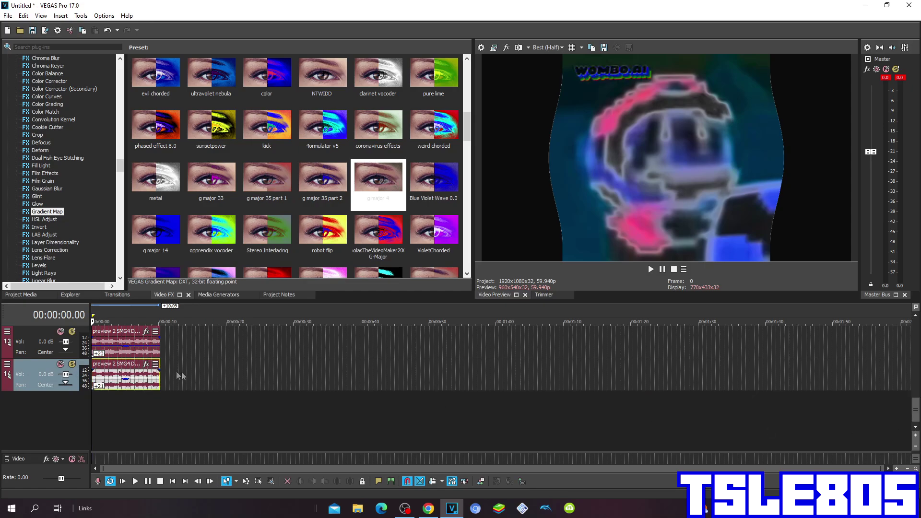
right_click(207, 380)
left_click(236, 289)
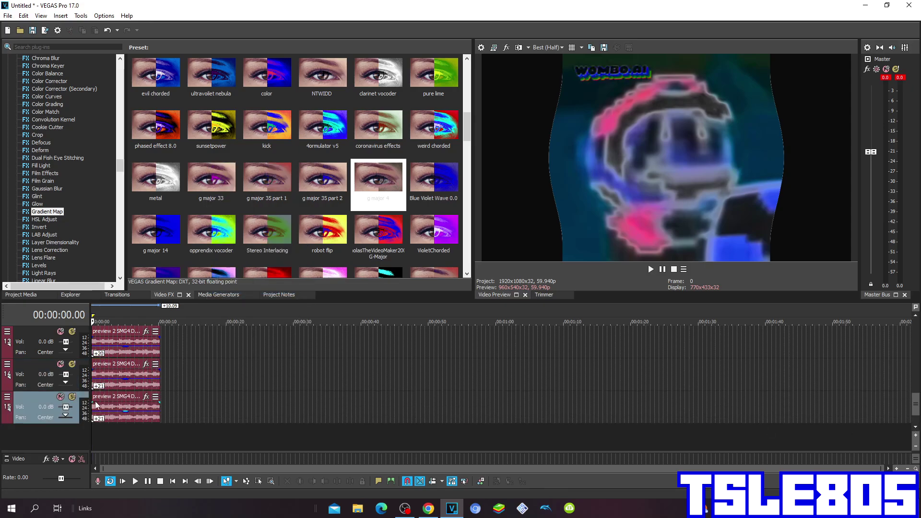
left_click(96, 404)
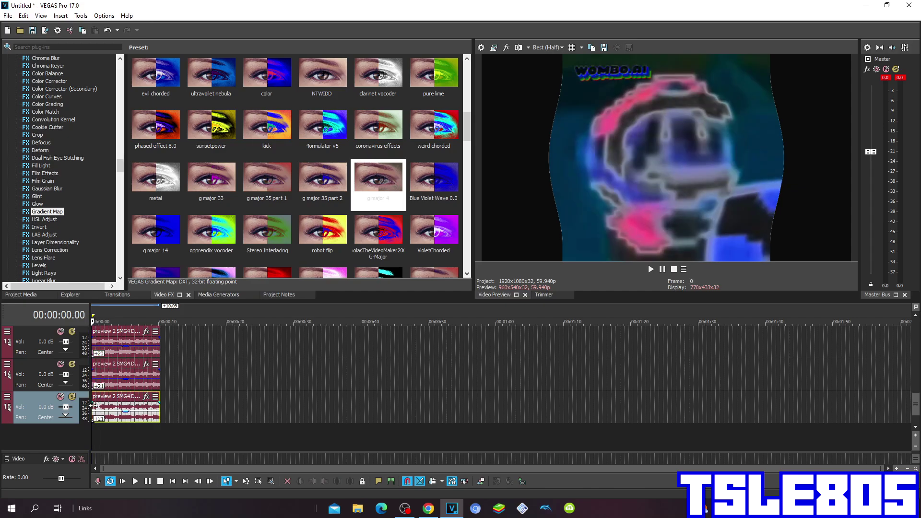
key("space")
right_click(186, 394)
left_click(242, 312)
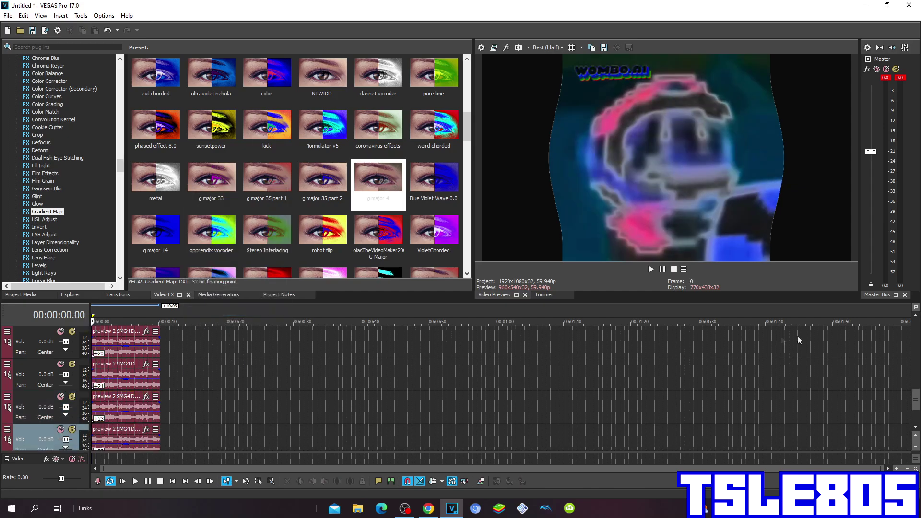
scroll(348, 442, "down", 2)
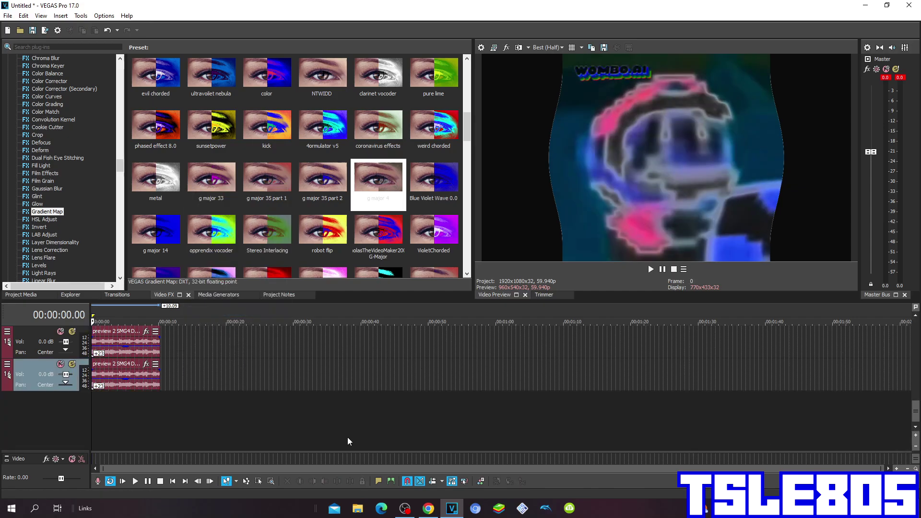
Shift the pitch of the audio event on track 16 to +24 and add the Pitch Shift effect to it.
left_click(94, 379)
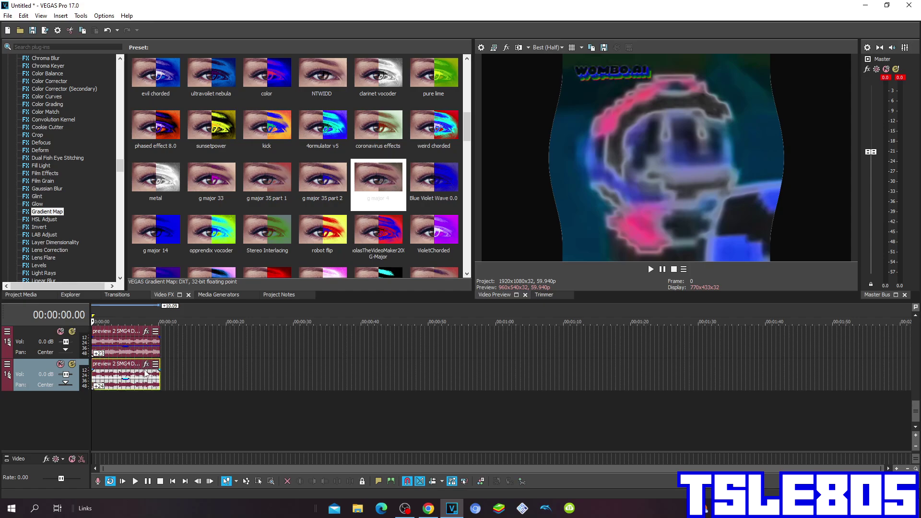
left_click(146, 364)
double_click(309, 306)
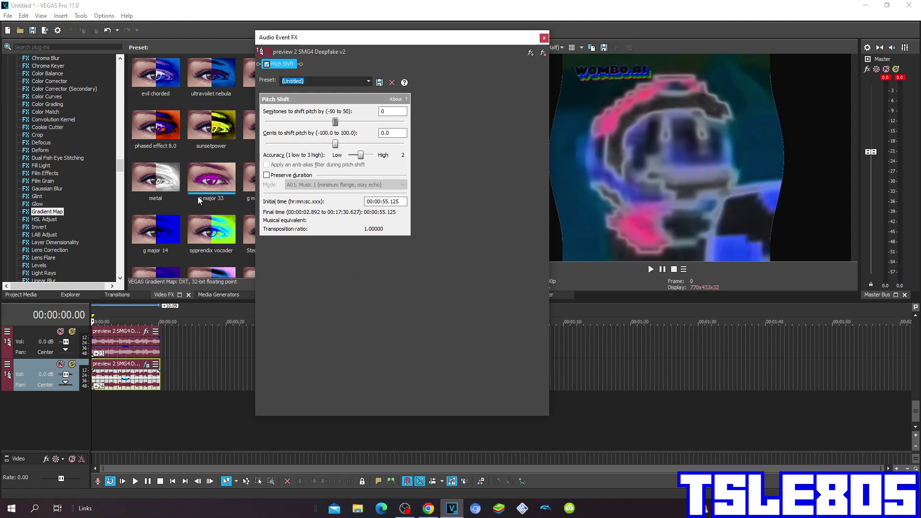
Set the Pitch Shift effect to preserve duration in mode A17. Drums, unpitched (minimum echo), with a shift of 2 semitones.
left_click(290, 175)
left_click(298, 184)
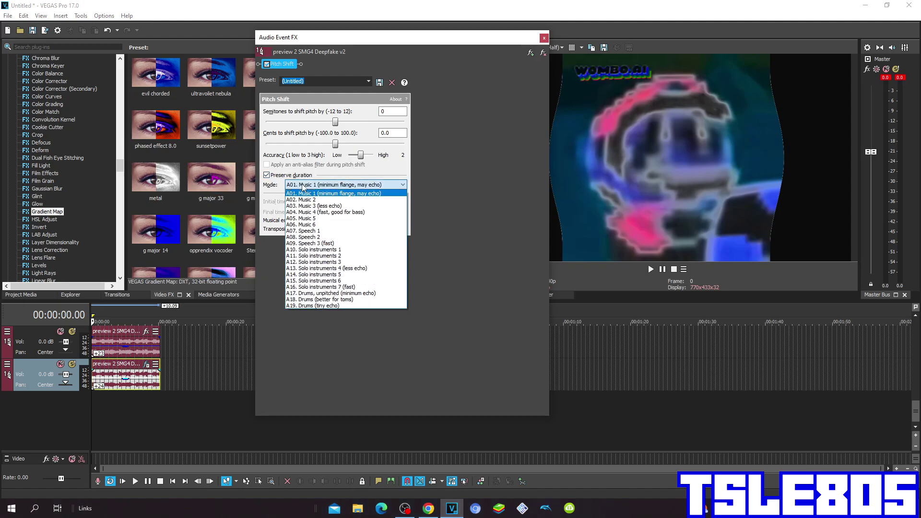
left_click(299, 296)
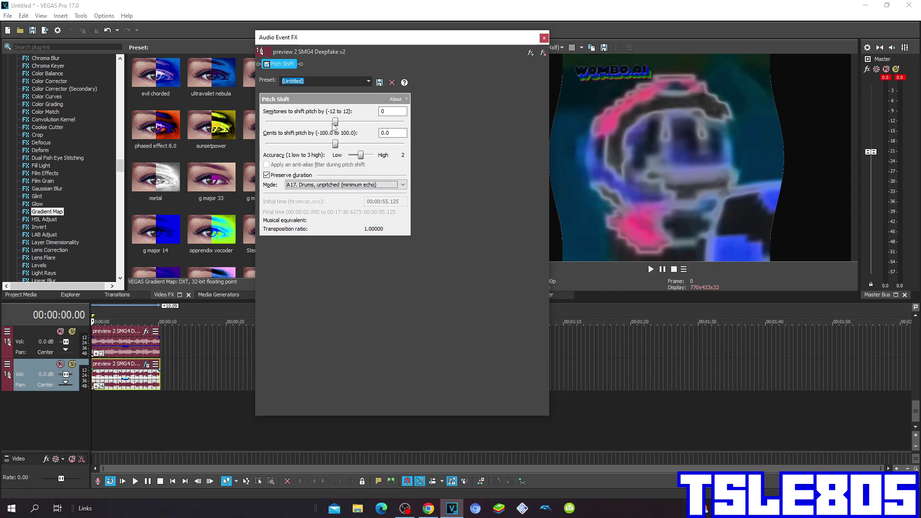
left_click_drag(335, 122, 346, 122)
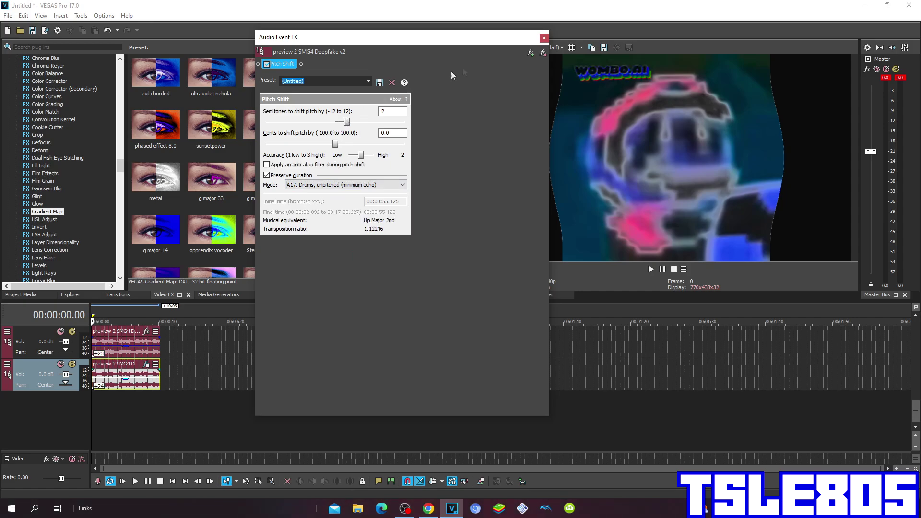
left_click(543, 39)
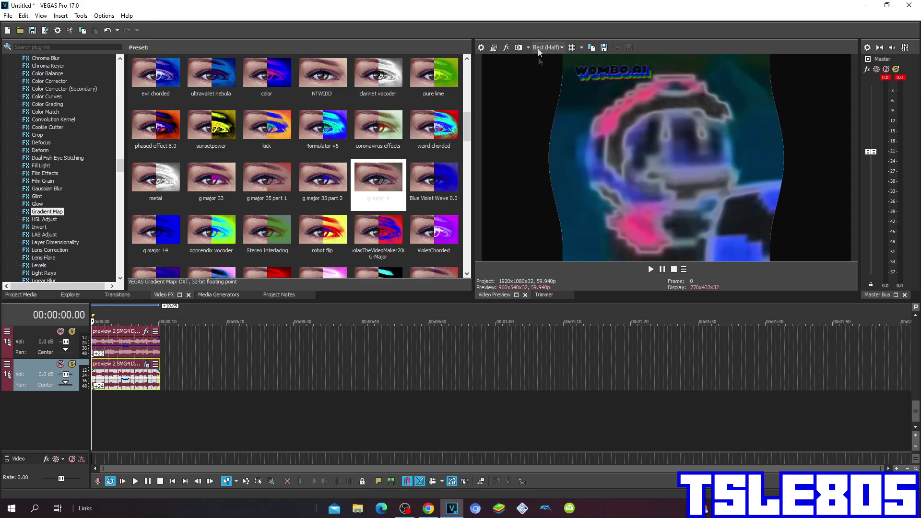
Play back the finished project from the start to check the video effect and the layered audio.
left_click_drag(914, 407, 913, 326)
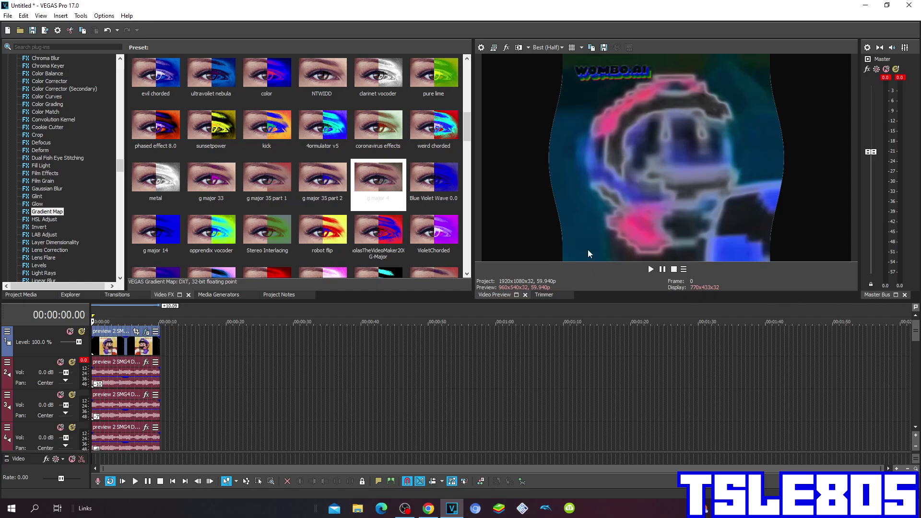
left_click(663, 270)
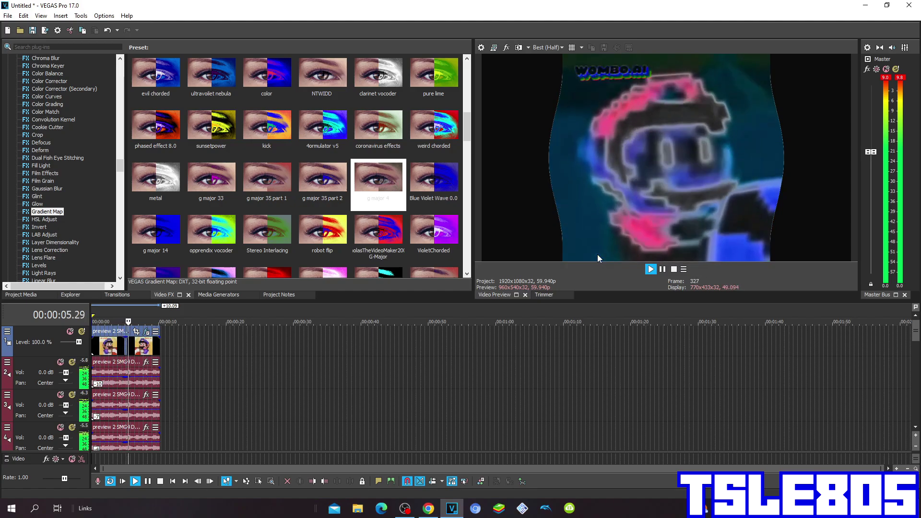
left_click(662, 269)
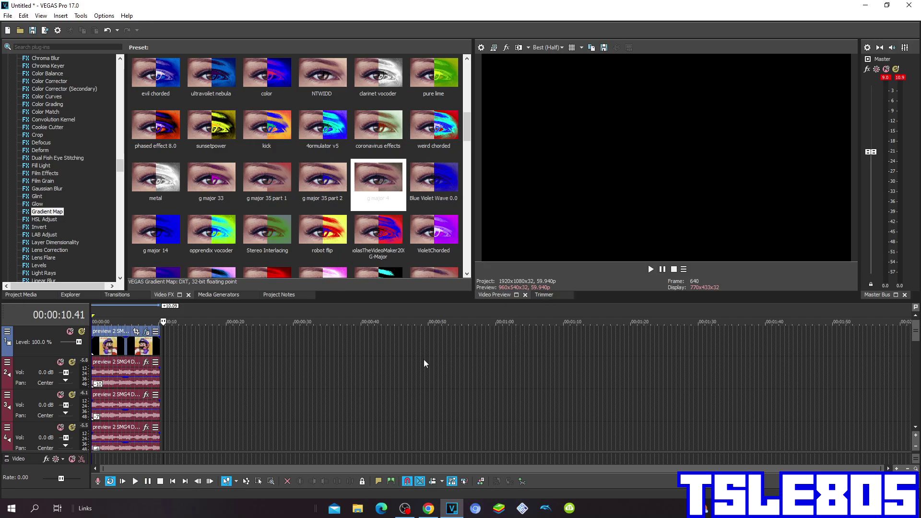
left_click(405, 509)
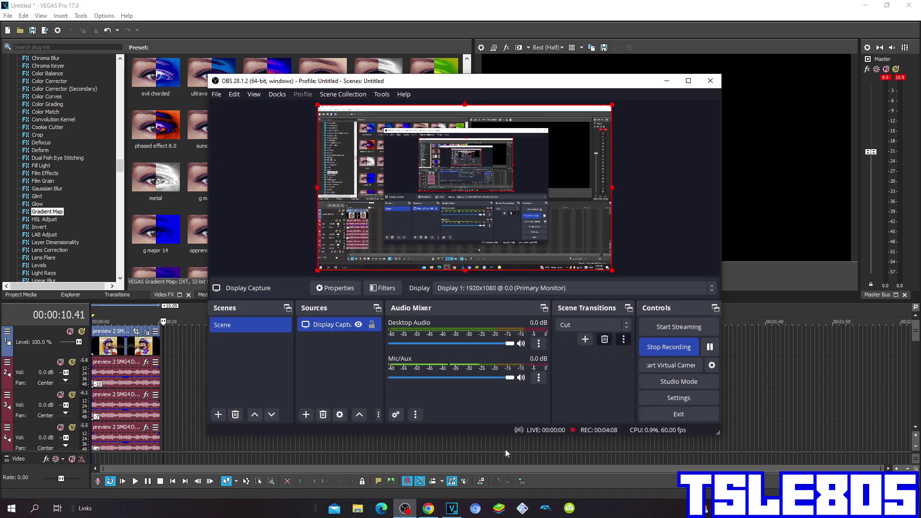